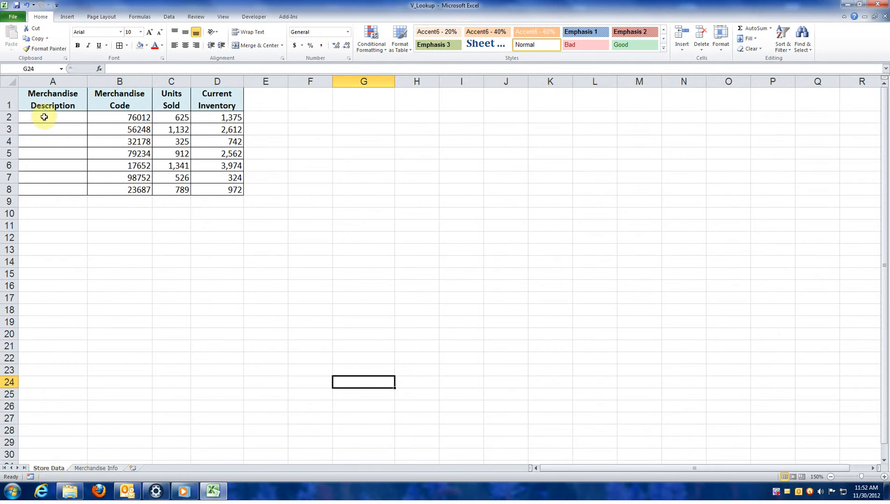
# Examine the Merchandise Info sheet and the Merchandise Description and Merchandise Code columns on the Store Data sheet
pyautogui.click(95, 469)
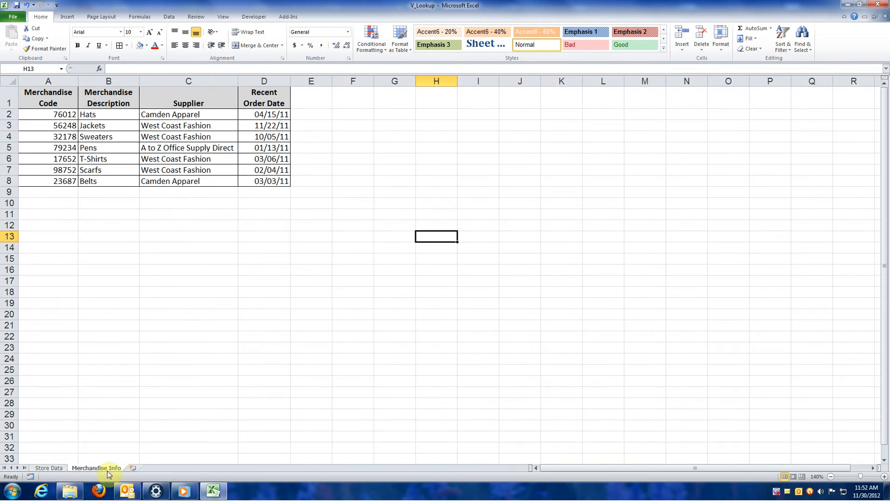
pyautogui.click(49, 468)
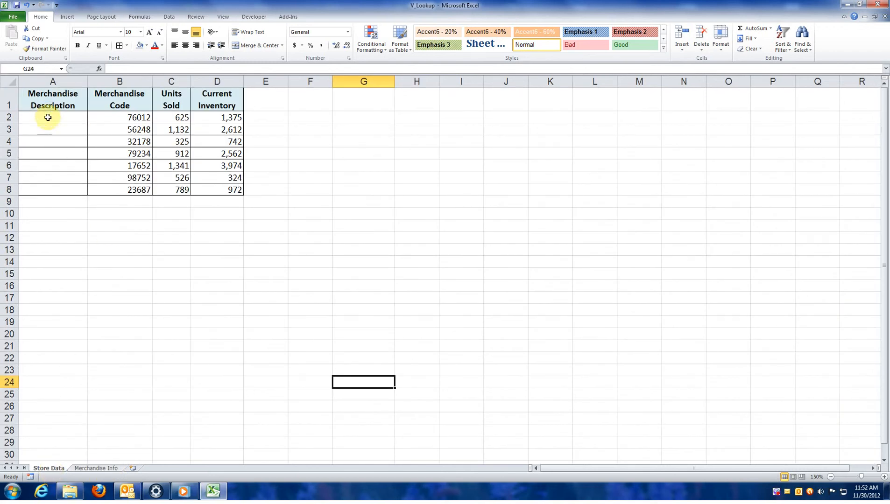
pyautogui.click(43, 82)
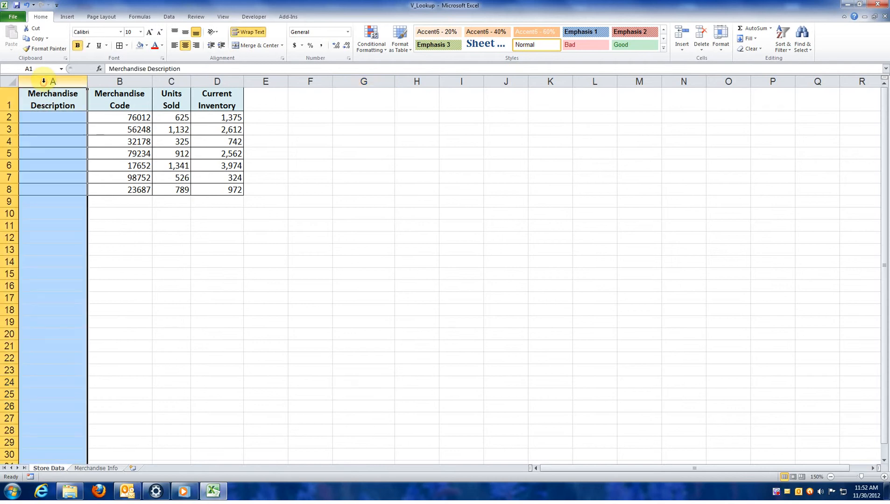
pyautogui.click(45, 117)
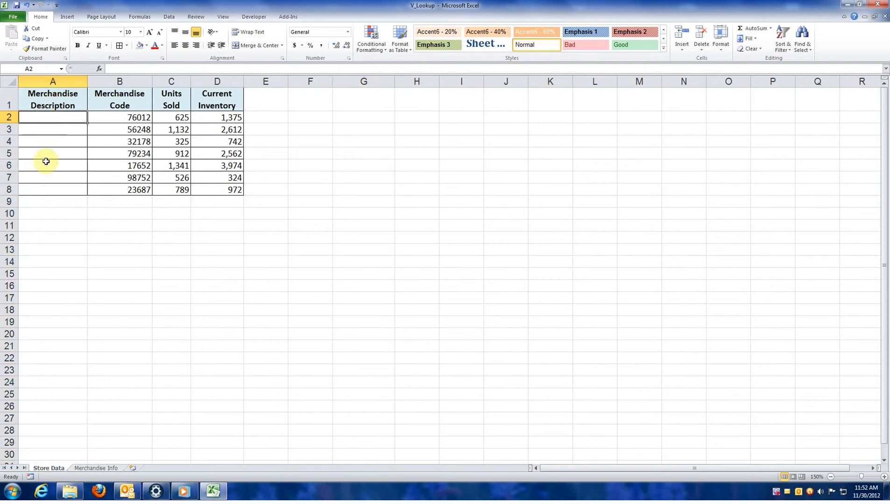
pyautogui.click(41, 131)
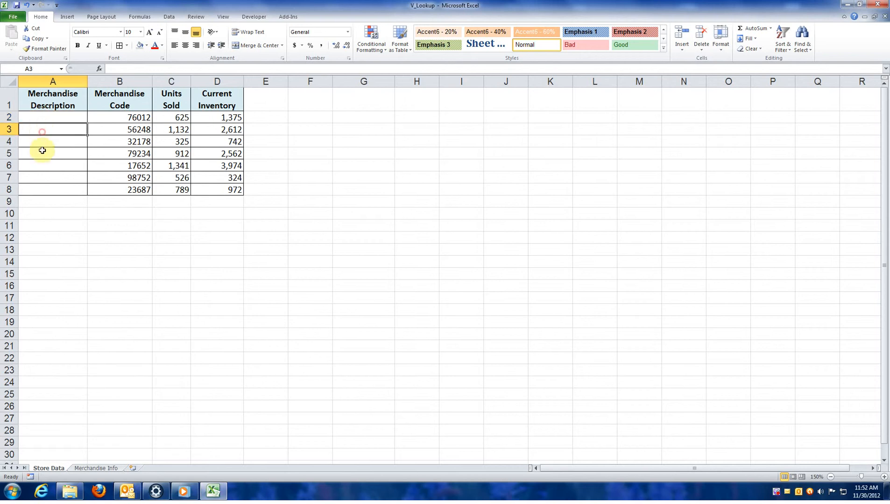
pyautogui.click(40, 143)
pyautogui.click(37, 154)
pyautogui.click(37, 166)
pyautogui.click(39, 178)
pyautogui.click(40, 191)
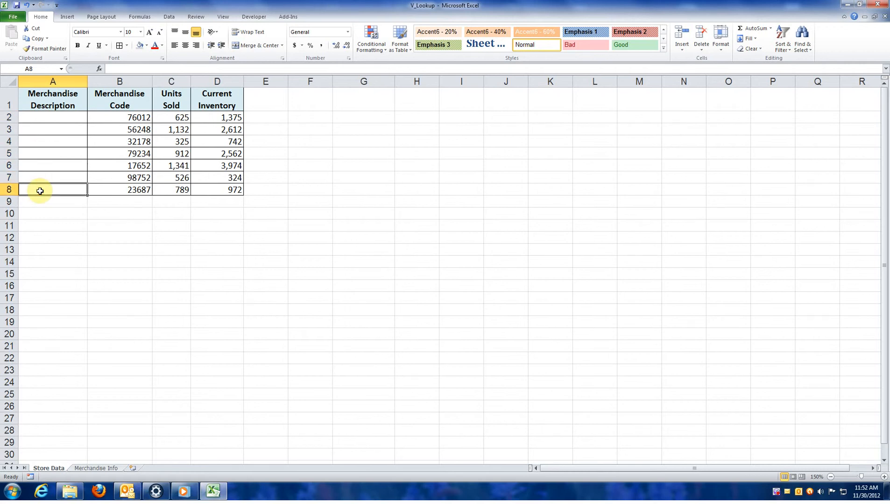
pyautogui.click(139, 190)
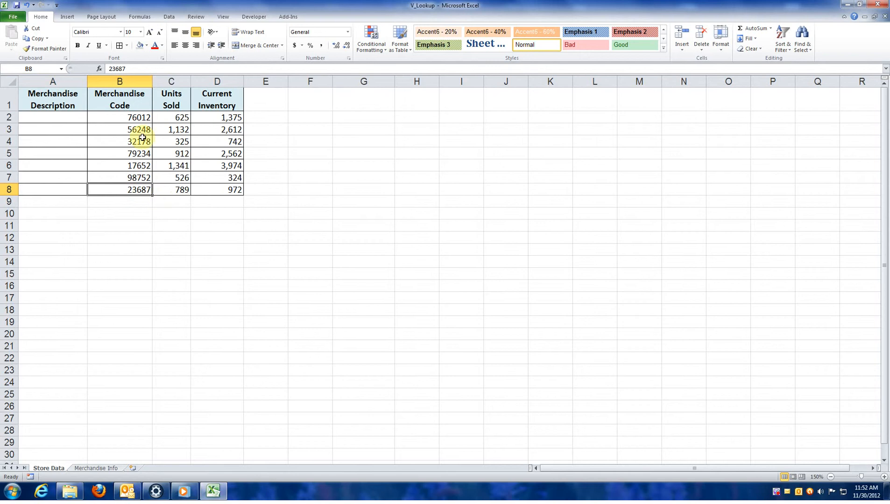
pyautogui.click(132, 82)
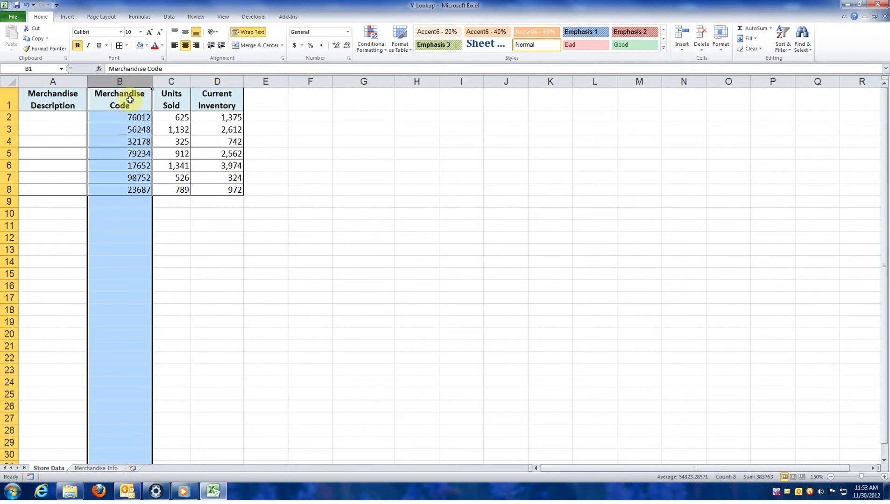
pyautogui.click(136, 119)
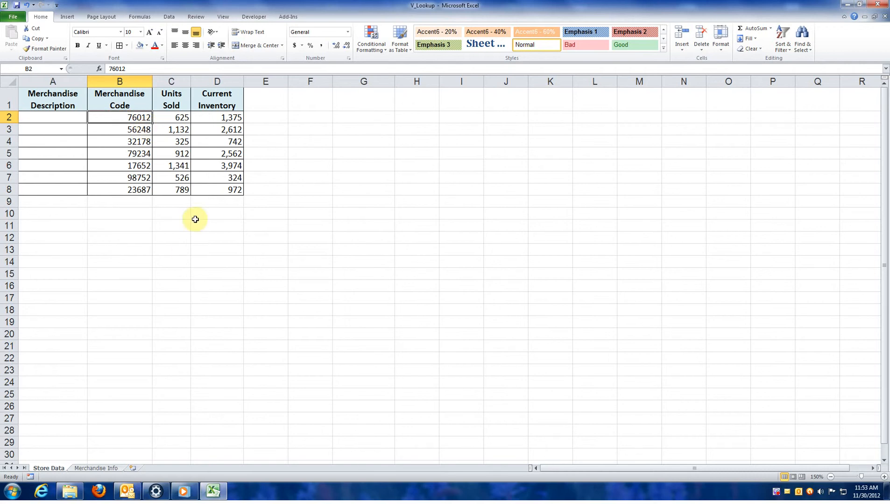
# Start a VLOOKUP formula in cell A2 of the Store Data sheet with B2 as the lookup value
pyautogui.click(34, 117)
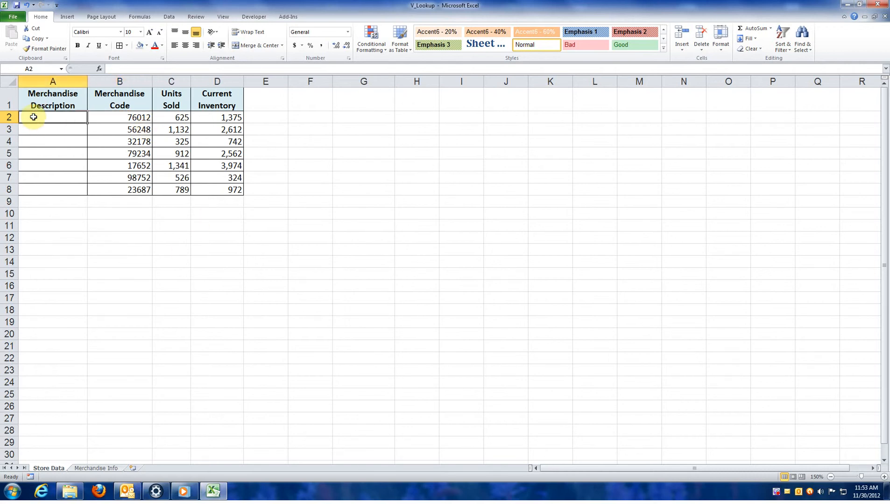
pyautogui.write('=')
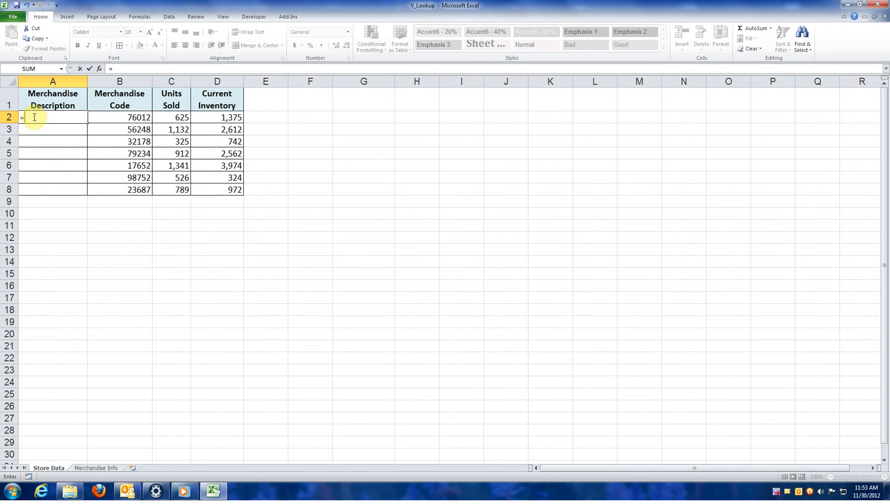
pyautogui.write('h')
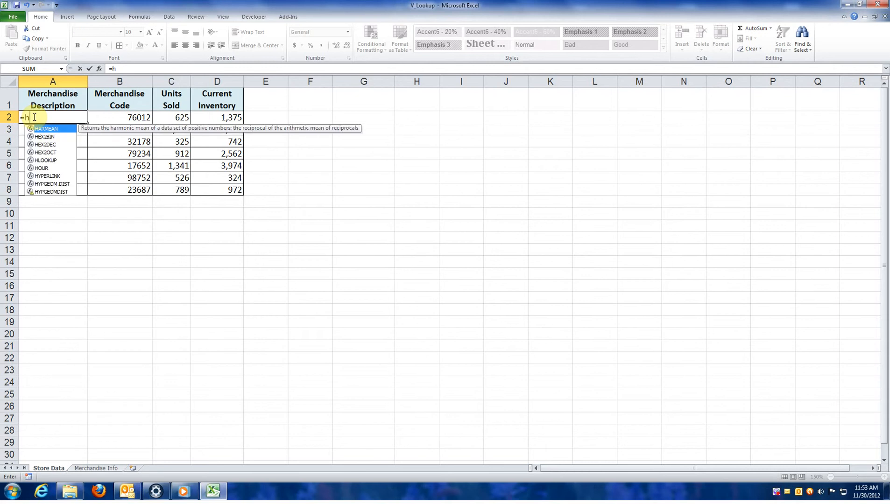
pyautogui.press('BackSpace')
pyautogui.write('vl')
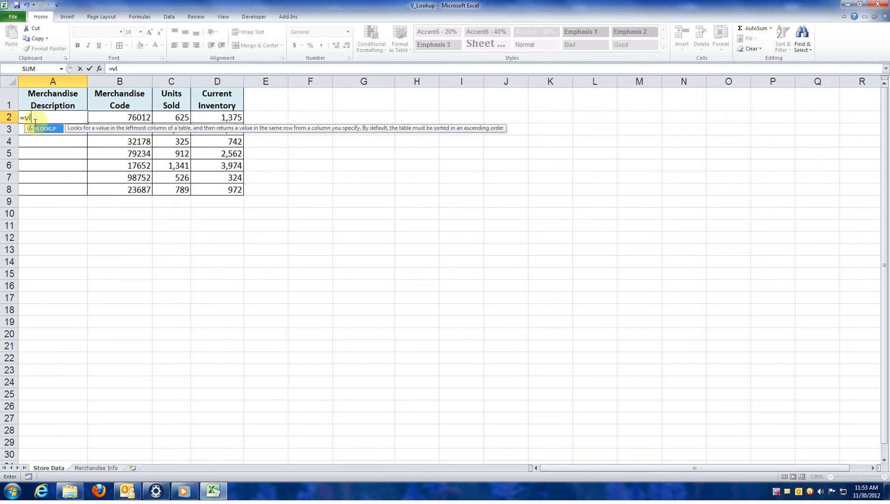
pyautogui.doubleClick(40, 130)
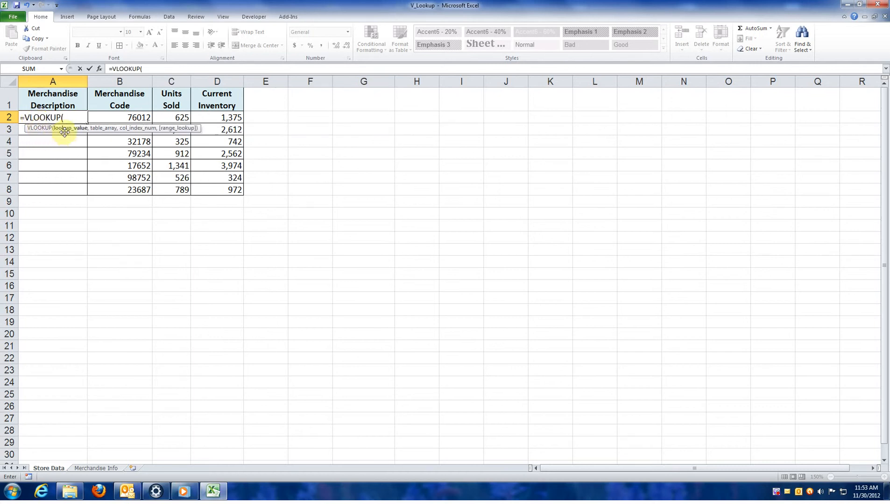
pyautogui.moveTo(151, 131); pyautogui.dragTo(170, 228)
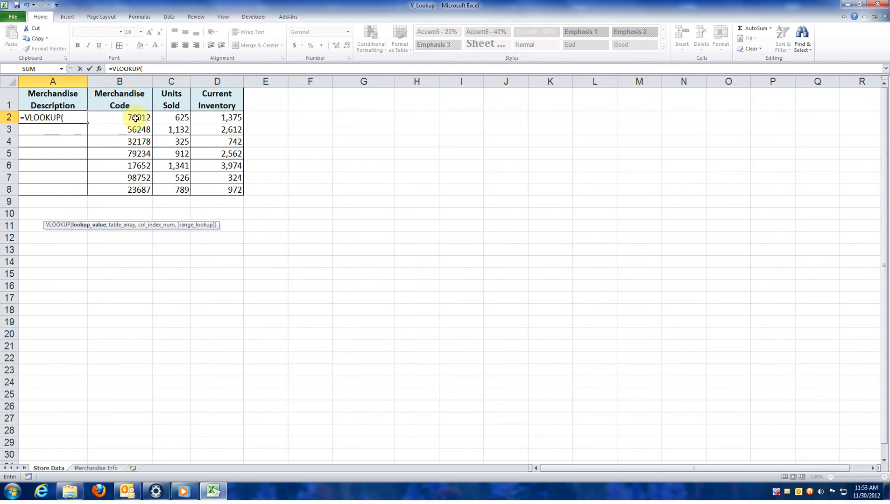
pyautogui.click(135, 119)
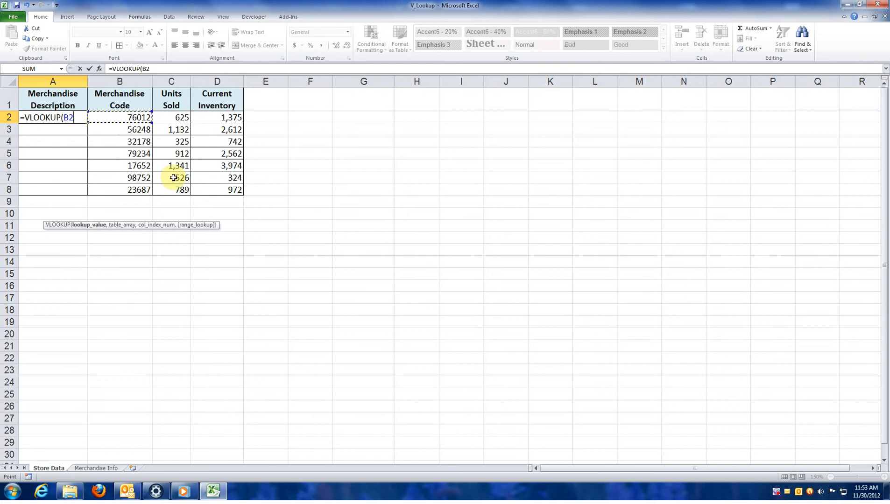
pyautogui.write(',')
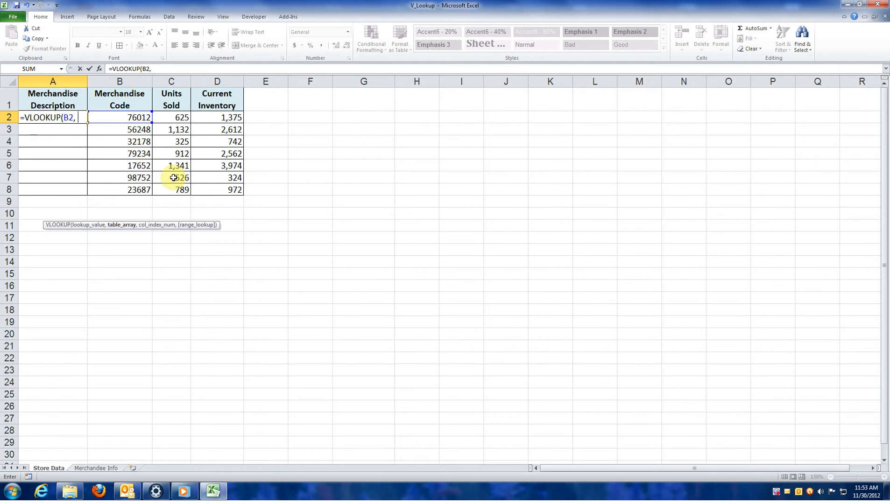
# Complete the VLOOKUP with range A2:D8 of the Merchandise Info sheet as table array, column index 1 and FALSE for an exact match
pyautogui.click(94, 468)
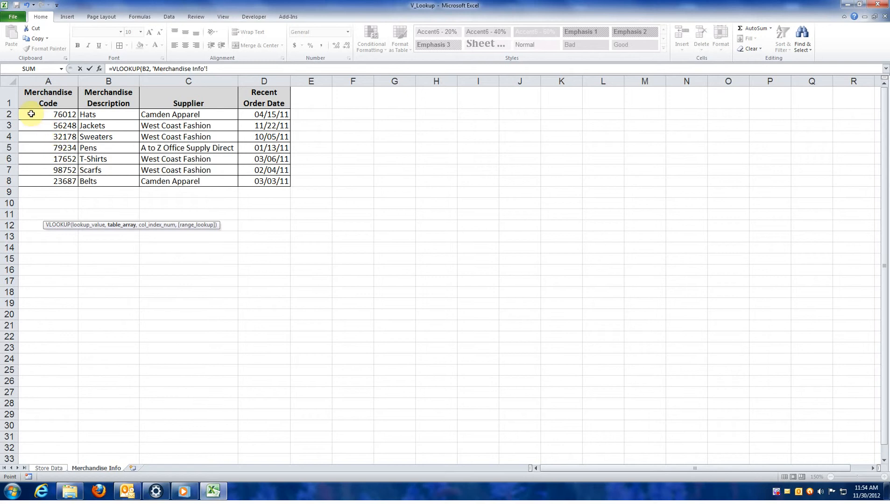
pyautogui.moveTo(31, 114); pyautogui.dragTo(261, 182)
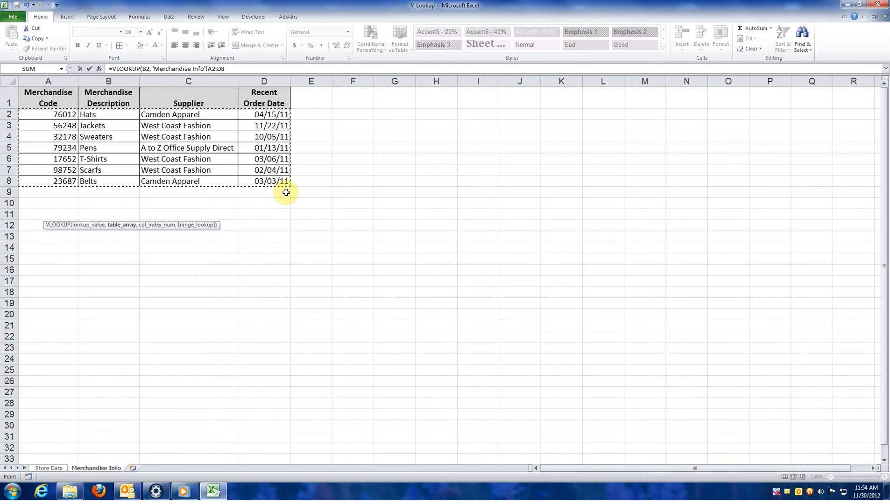
pyautogui.write(', 1')
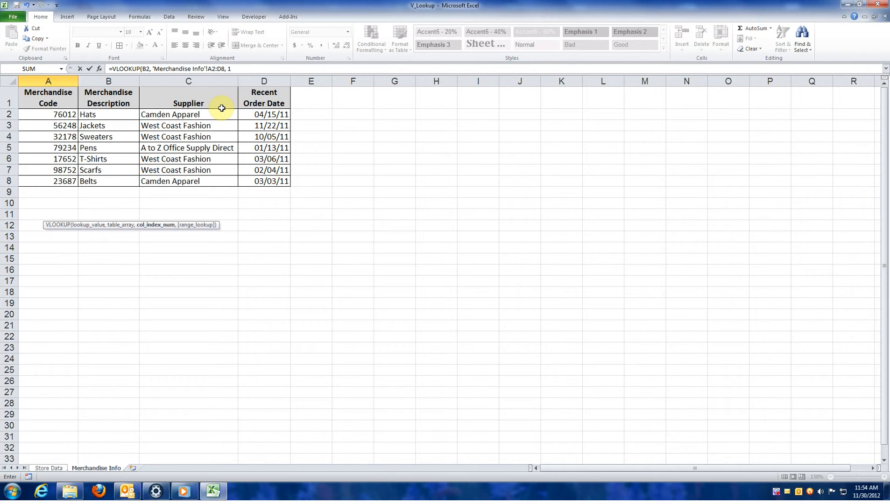
pyautogui.write(',')
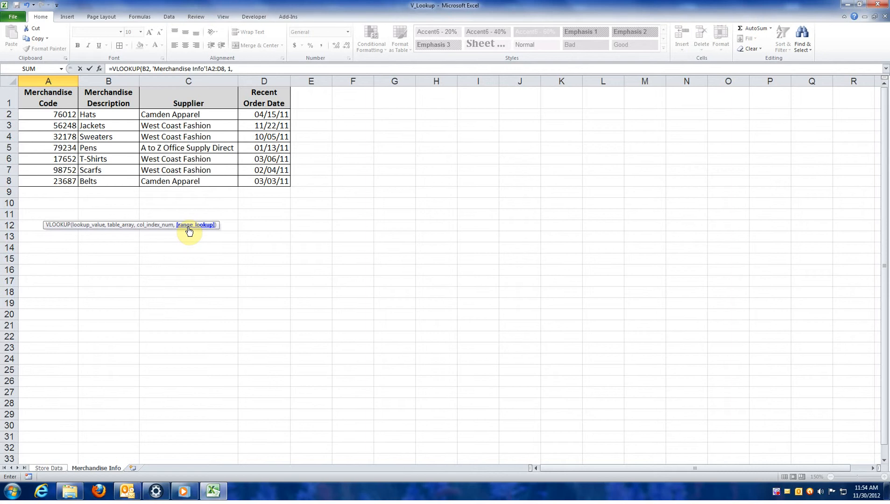
pyautogui.click(252, 69)
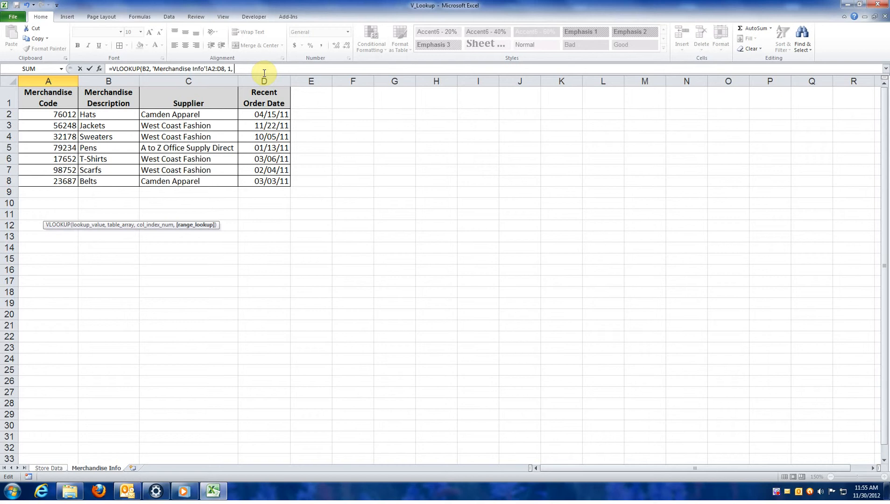
pyautogui.write('f')
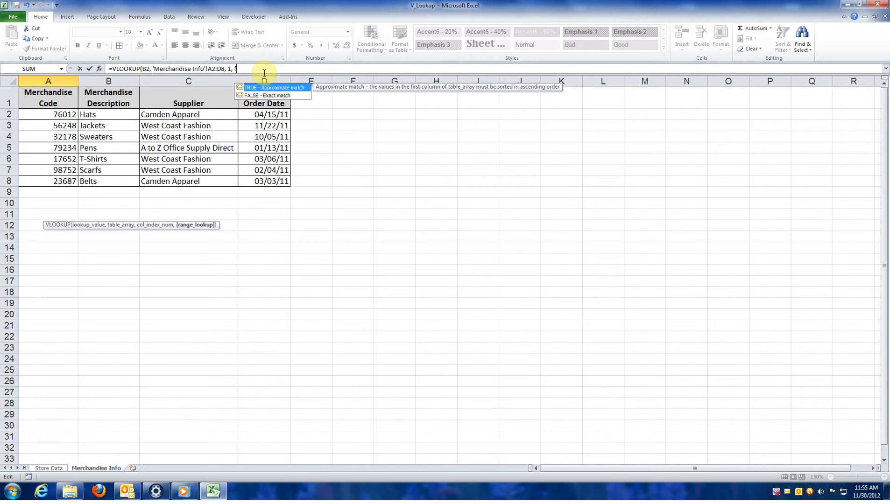
pyautogui.write('alse)')
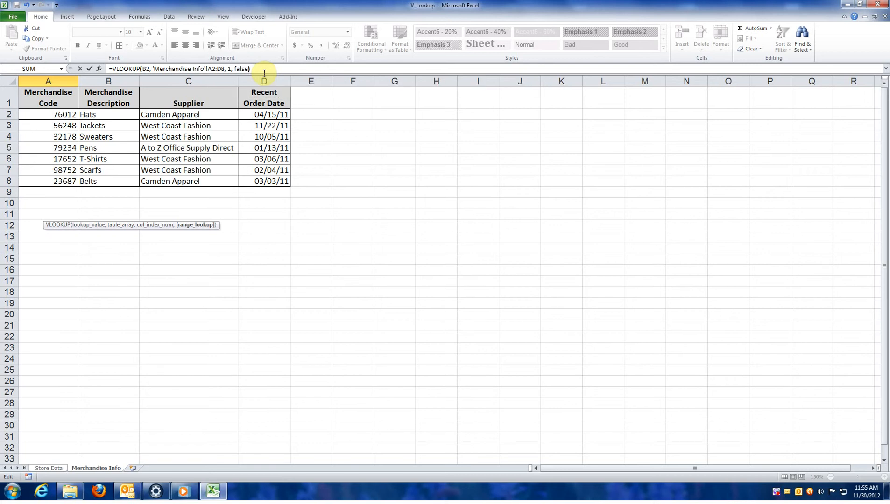
pyautogui.press('Return')
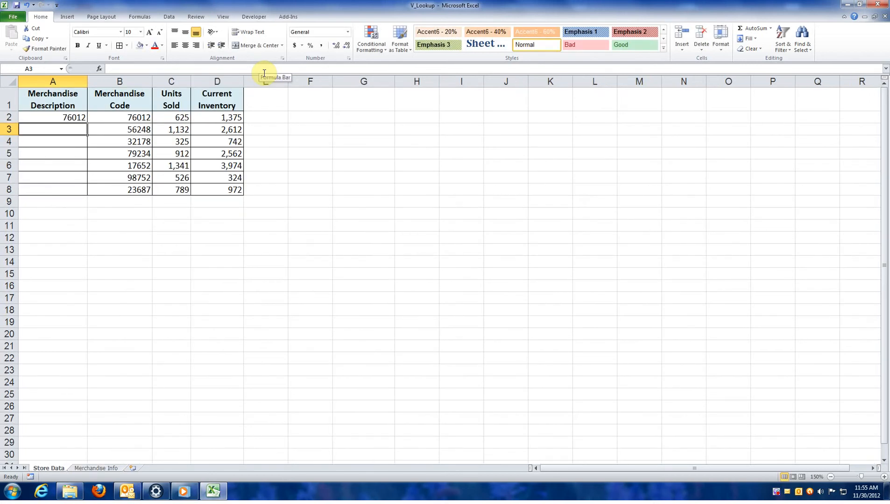
# Change the column index number in the VLOOKUP formula of Store Data cell A2 to 2
pyautogui.click(59, 118)
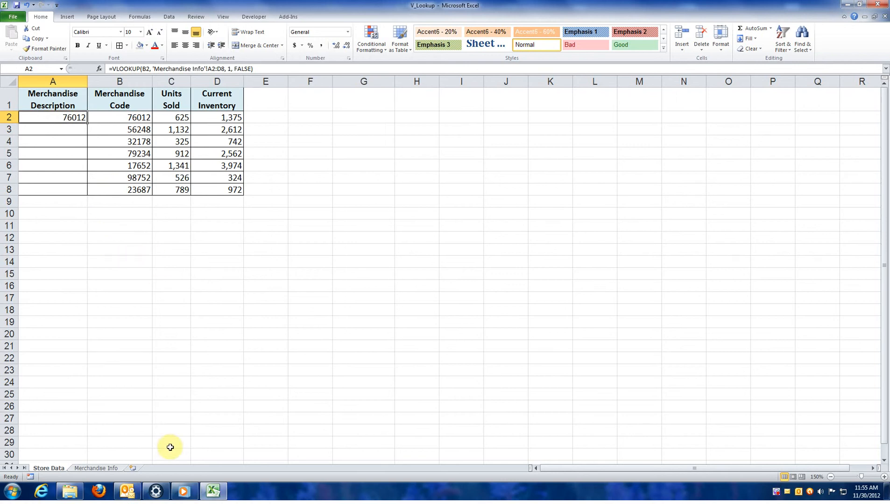
pyautogui.click(101, 468)
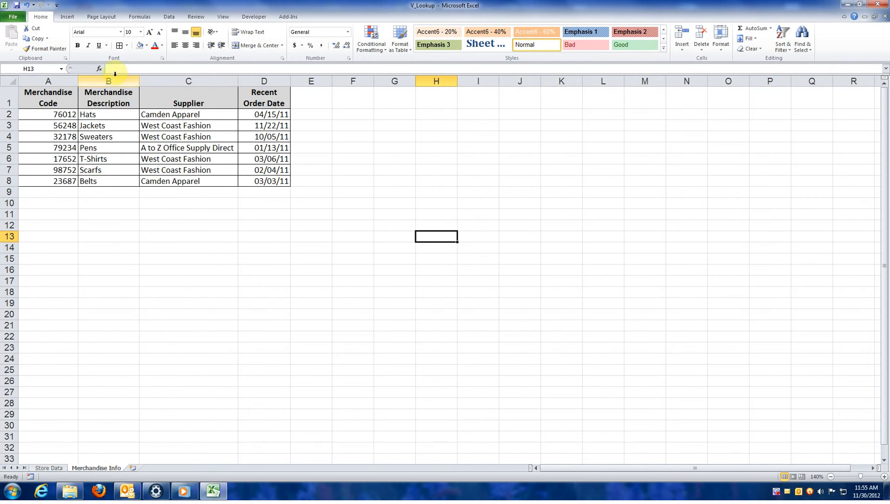
pyautogui.click(49, 468)
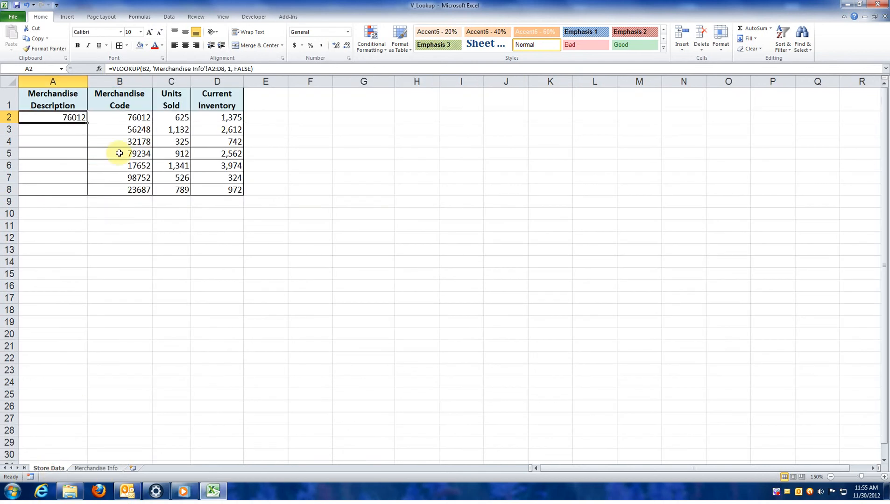
pyautogui.click(230, 69)
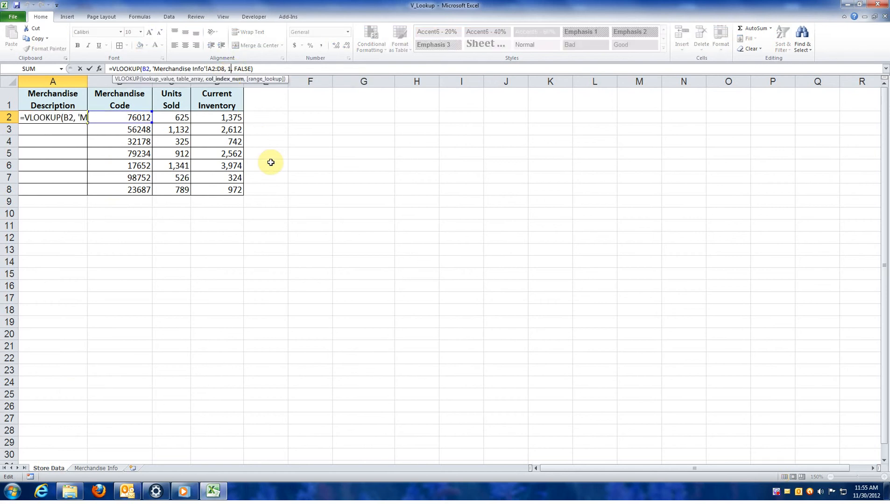
pyautogui.press('BackSpace')
pyautogui.write('2')
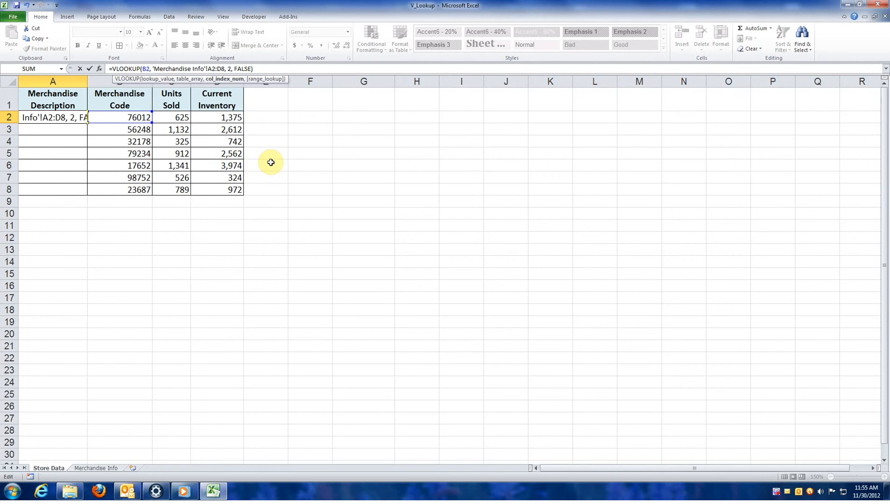
pyautogui.press('Return')
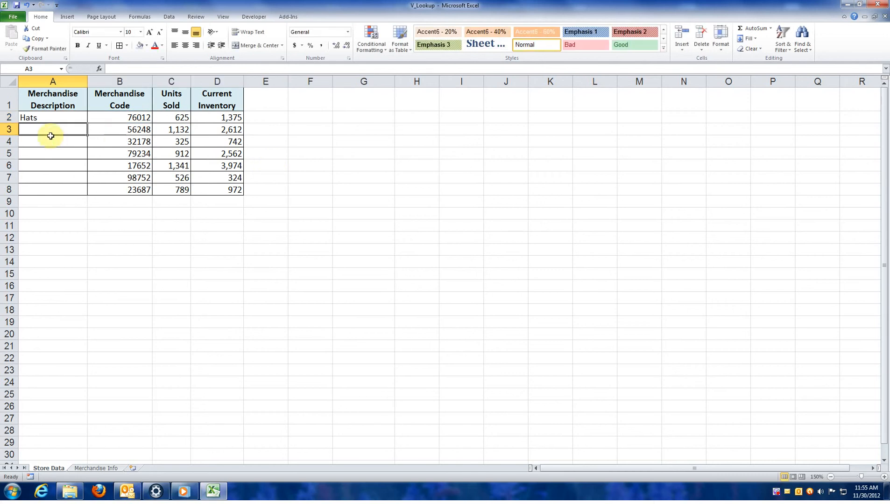
# Check the description returned in Store Data cell A2 against the entry for the same merchandise code on the Merchandise Info sheet
pyautogui.click(134, 117)
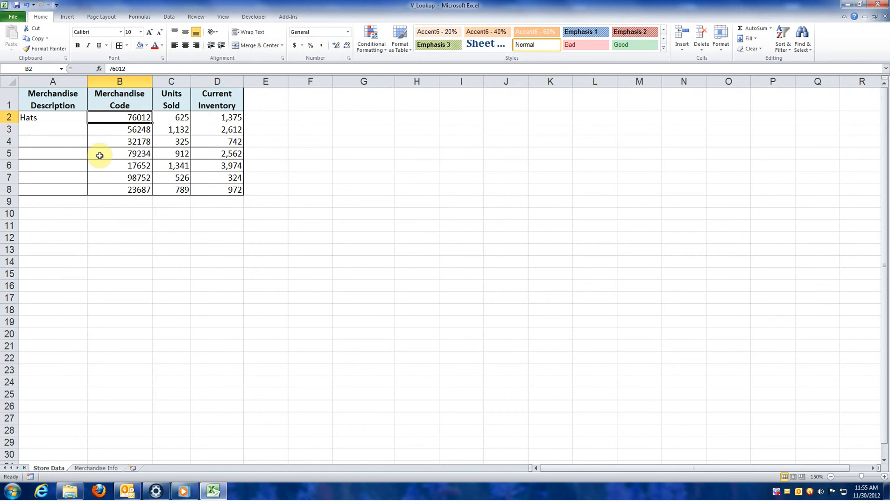
pyautogui.click(102, 471)
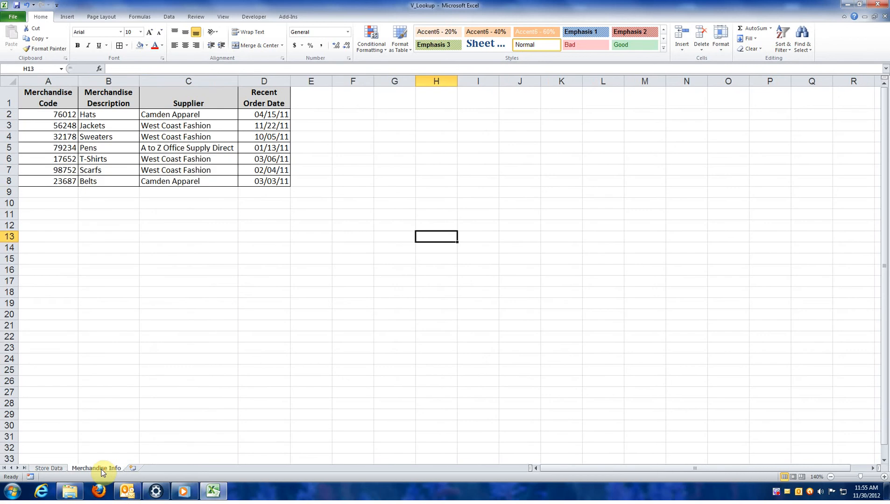
pyautogui.click(96, 113)
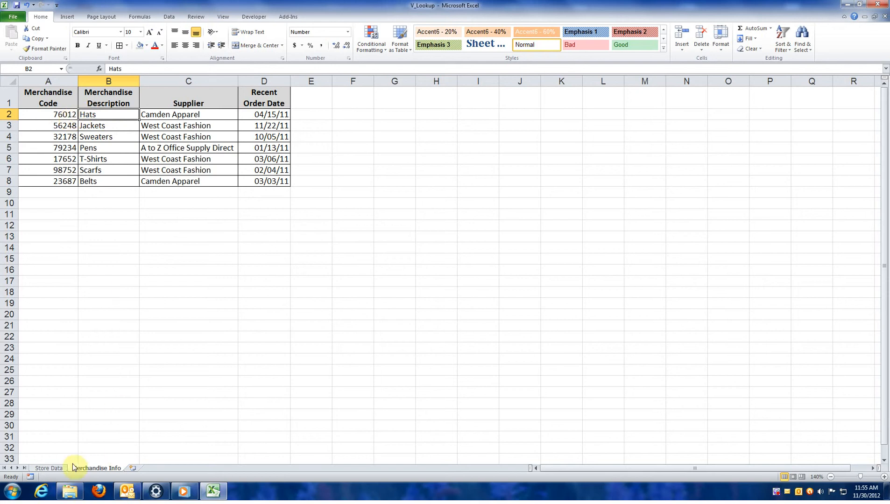
pyautogui.click(57, 468)
pyautogui.click(45, 117)
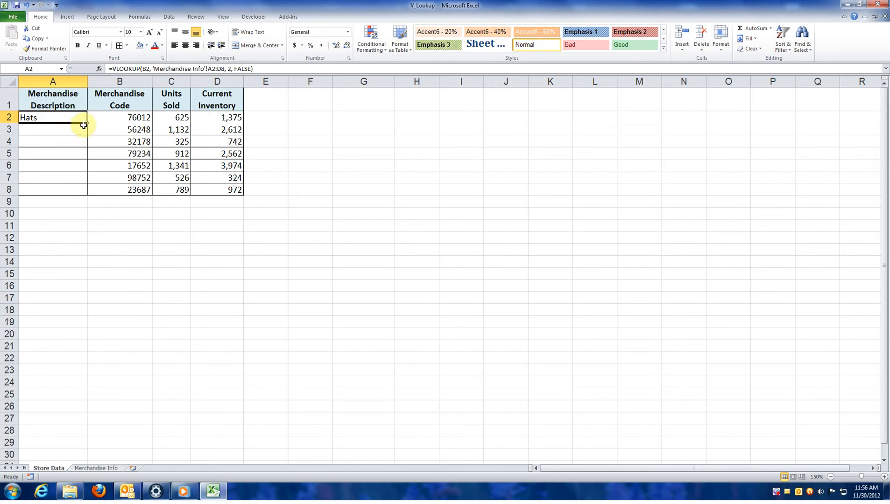
# Fill the VLOOKUP formula from Store Data cell A2 down to A8 and review the descriptions beside their merchandise codes
pyautogui.moveTo(88, 122); pyautogui.dragTo(84, 191)
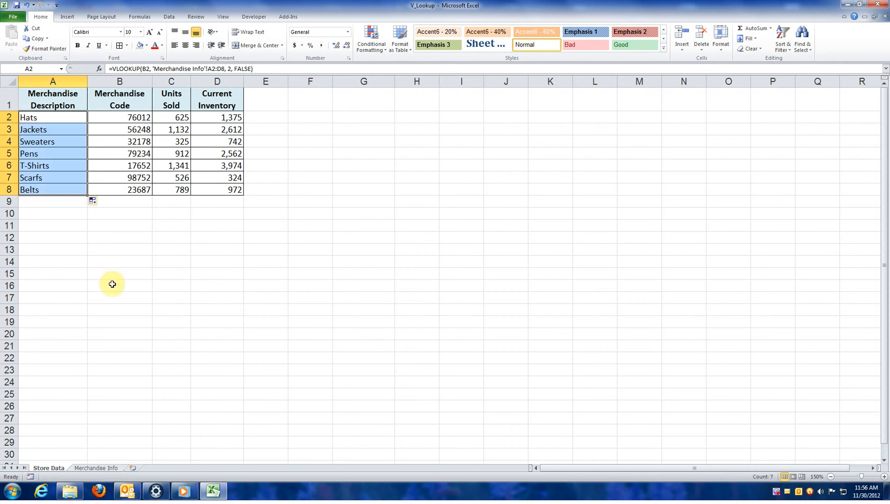
pyautogui.click(91, 284)
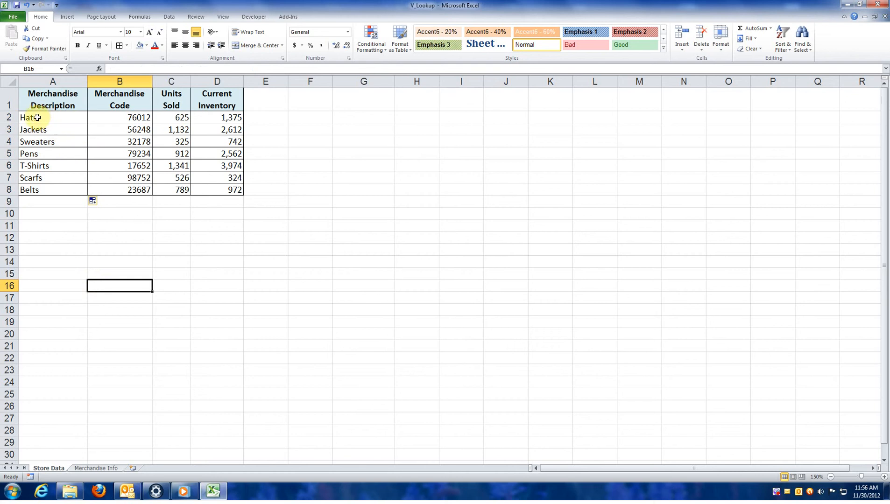
pyautogui.click(132, 117)
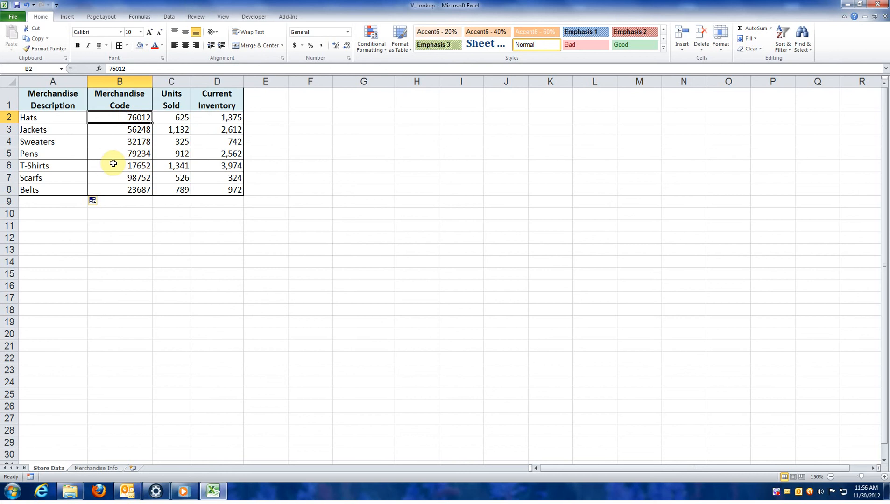
pyautogui.click(35, 130)
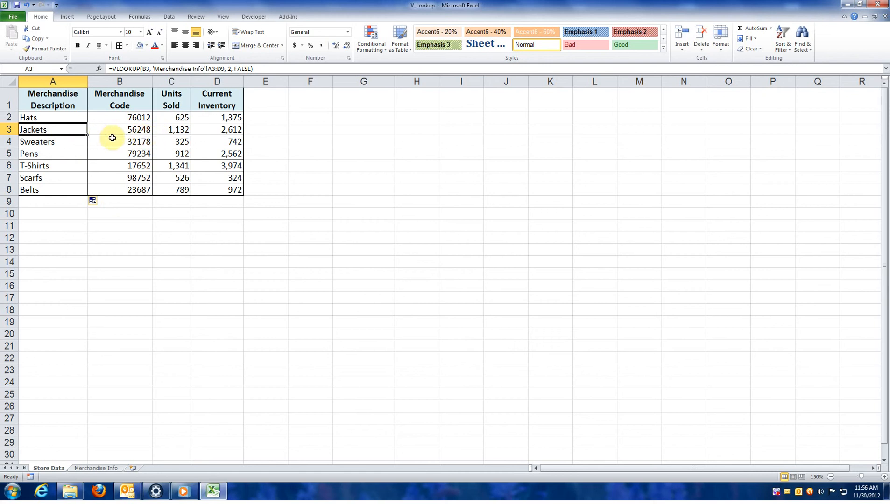
pyautogui.click(133, 81)
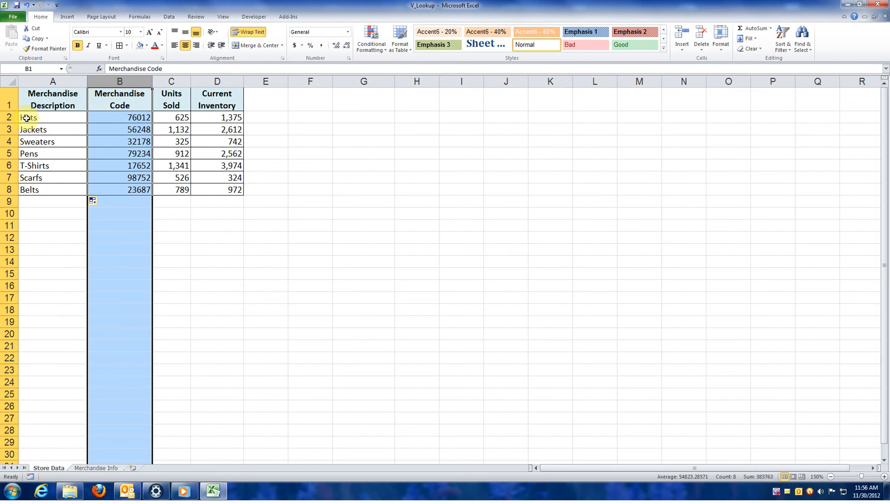
# Insert a blank column before the Merchandise Description column on the Merchandise Info sheet
pyautogui.click(96, 468)
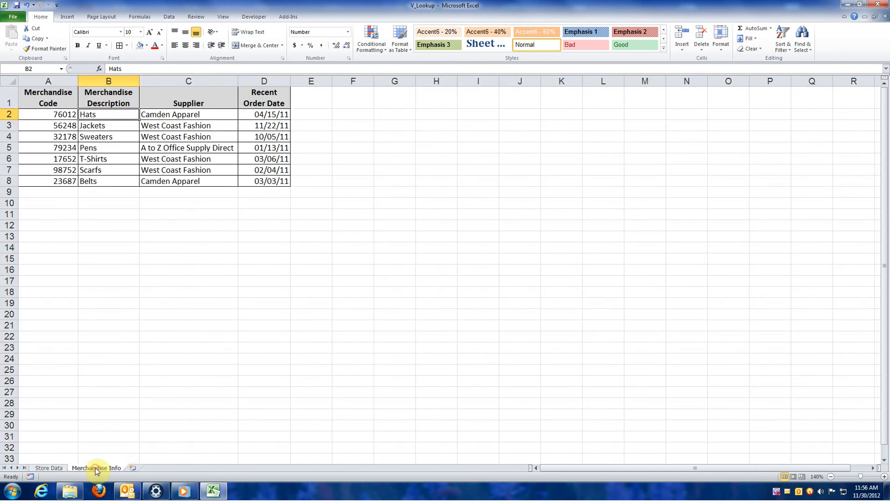
pyautogui.click(92, 79)
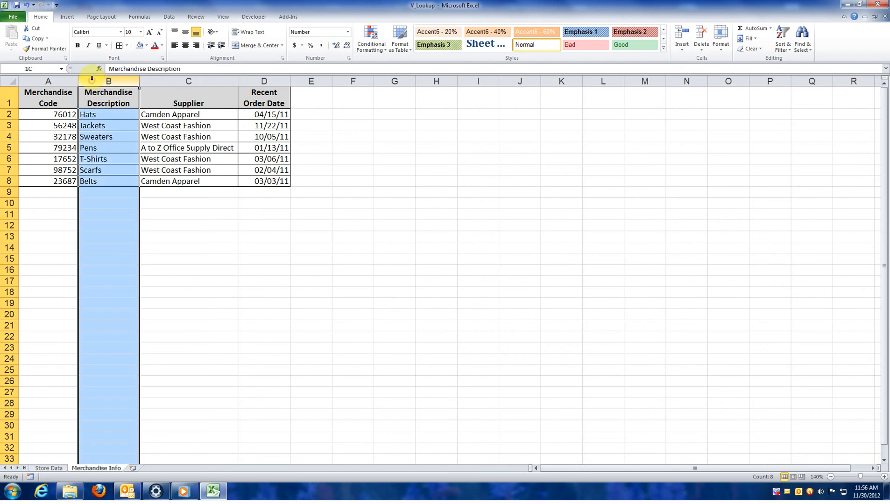
pyautogui.rightClick(93, 81)
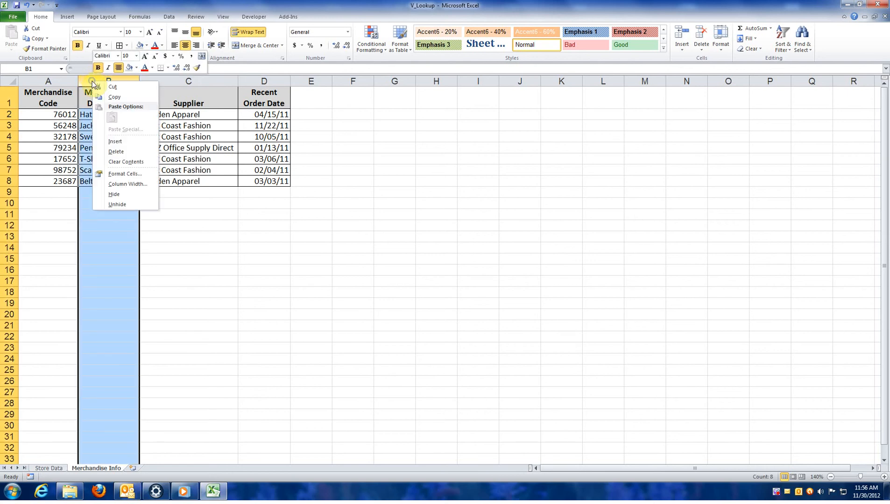
pyautogui.click(122, 141)
# Enter =CONCATENATE(A2,D2) in cell B1 of the Merchandise Info sheet to join the merchandise code and supplier
pyautogui.click(94, 99)
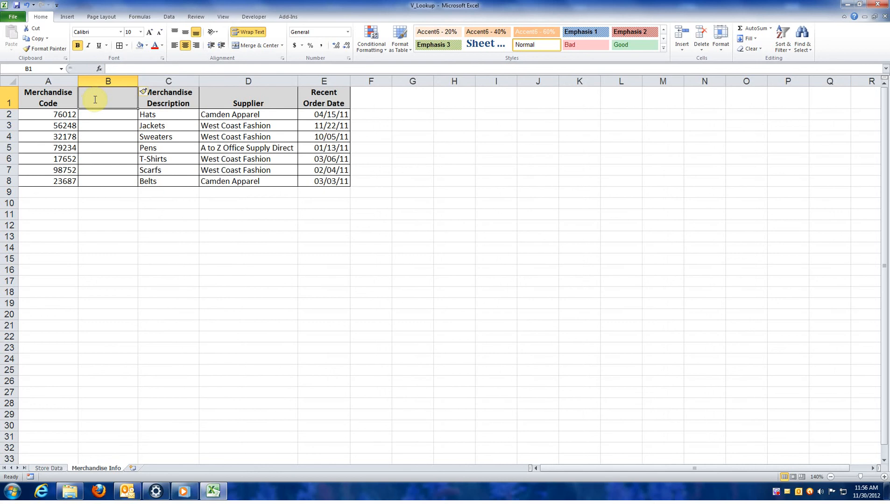
pyautogui.write('=')
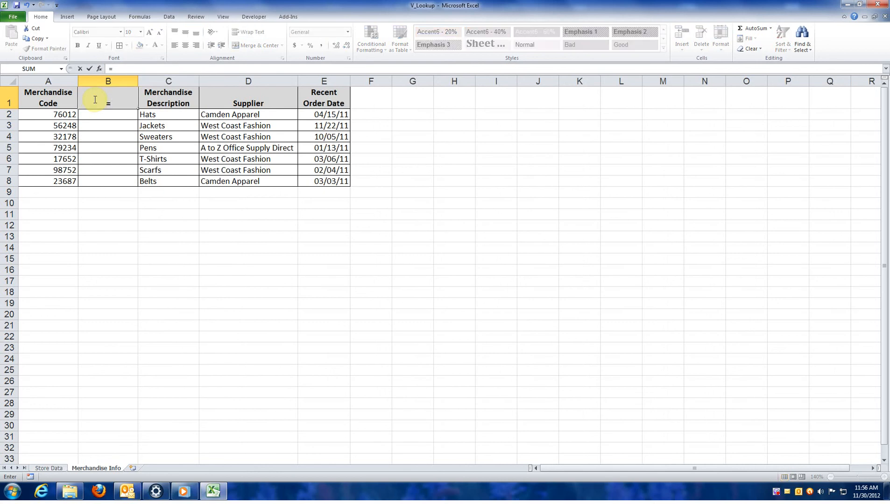
pyautogui.write('con')
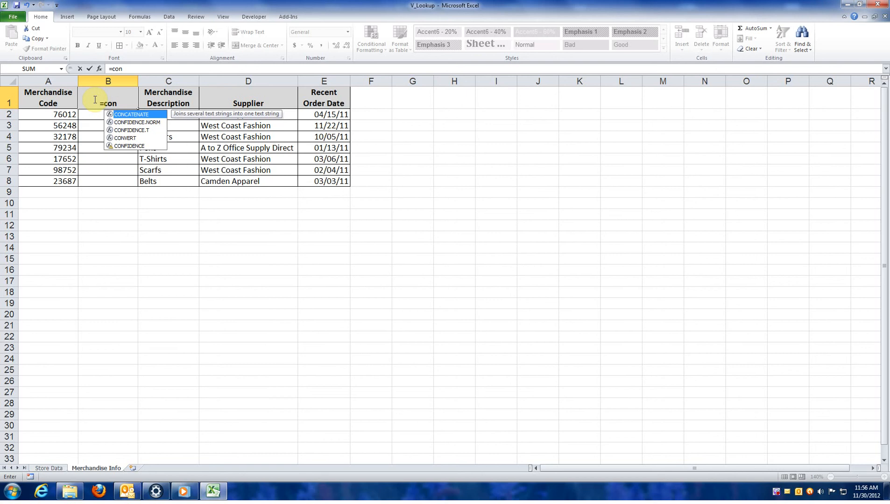
pyautogui.doubleClick(129, 116)
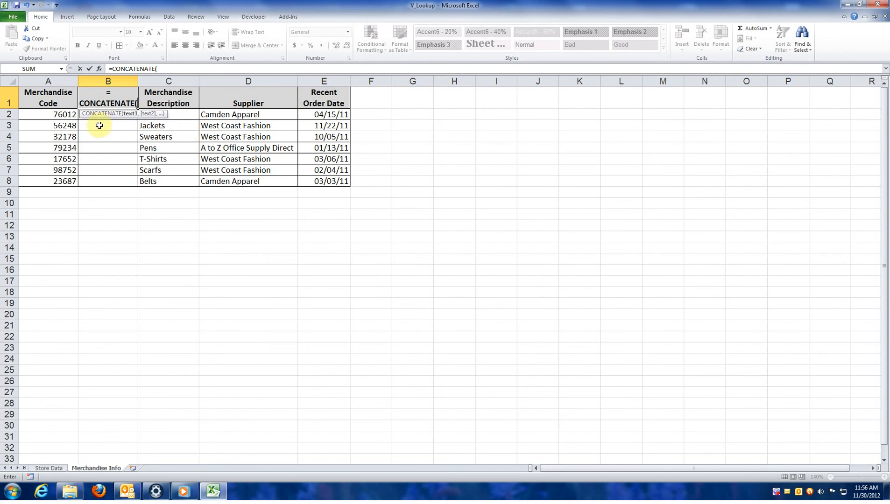
pyautogui.click(61, 115)
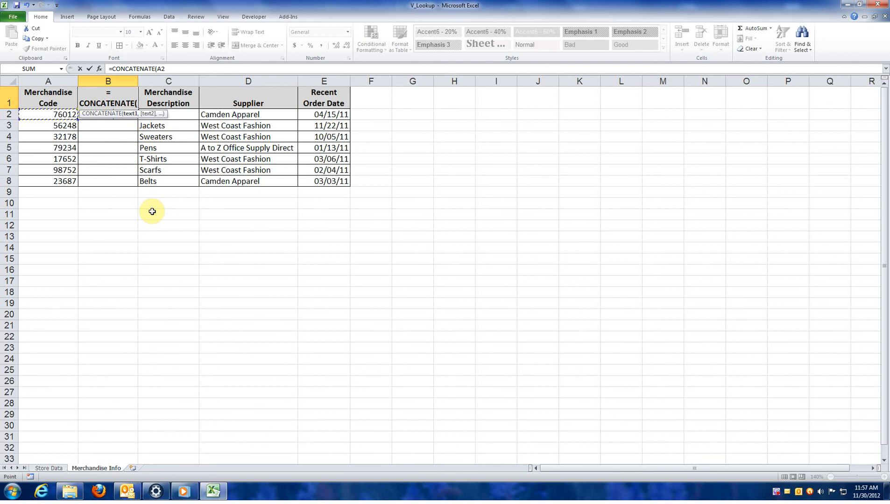
pyautogui.write(',')
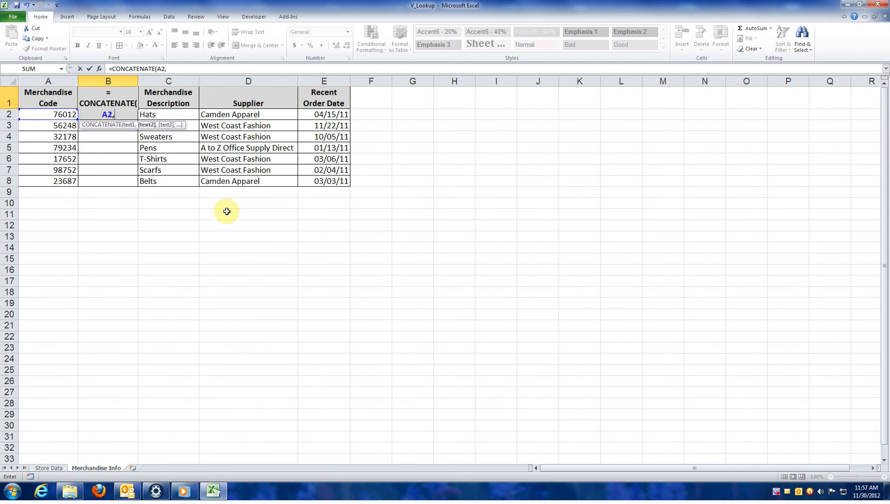
pyautogui.click(225, 115)
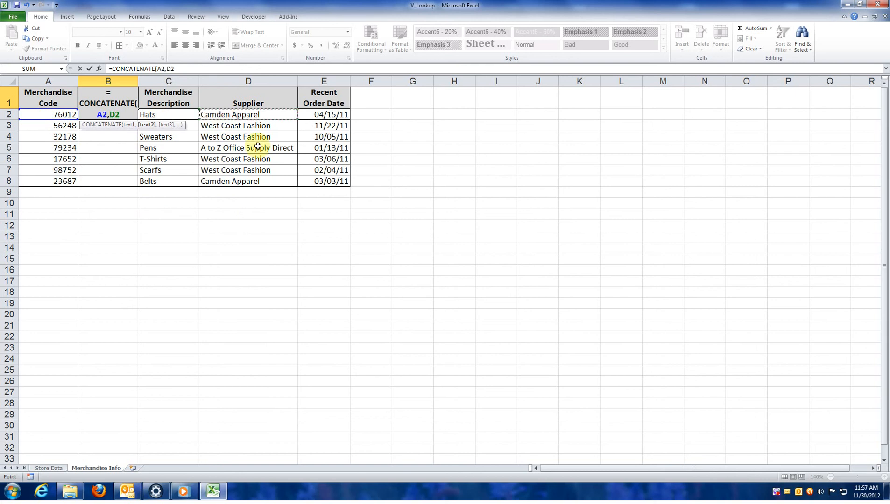
pyautogui.write(')')
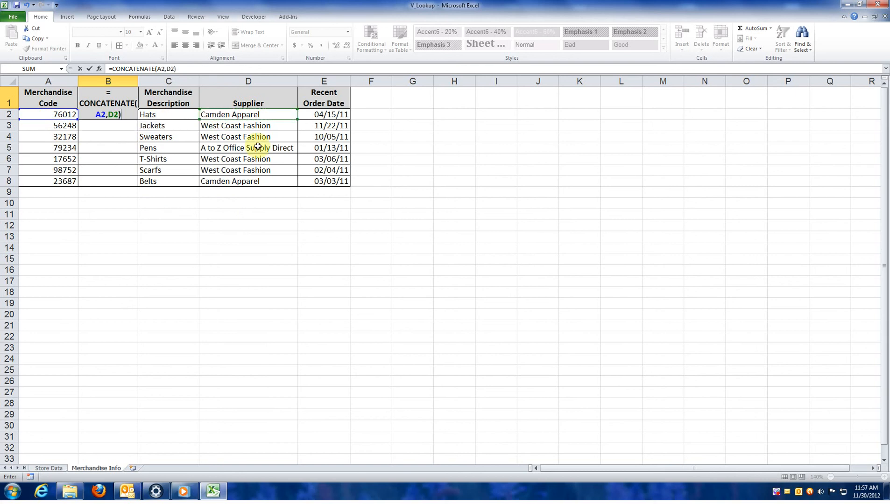
pyautogui.press('Return')
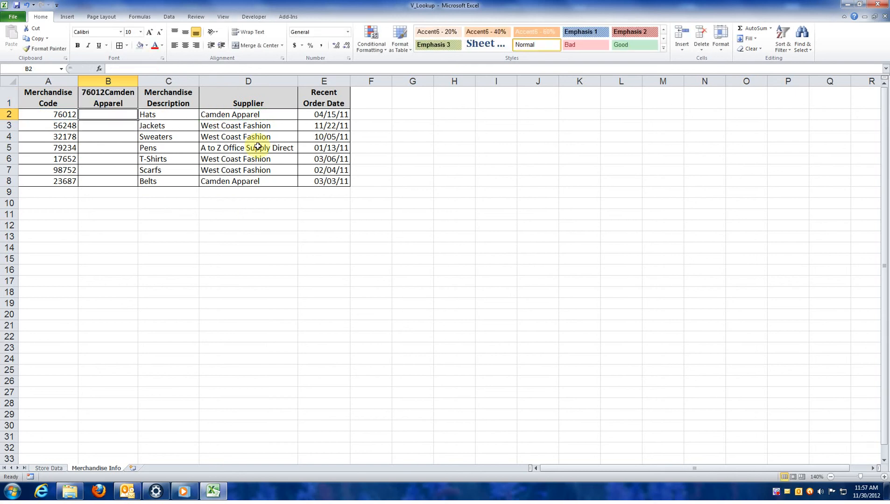
# Move the CONCATENATE formula from cell B1 to B2 and remove the cell's fill colour and bold formatting
pyautogui.rightClick(112, 99)
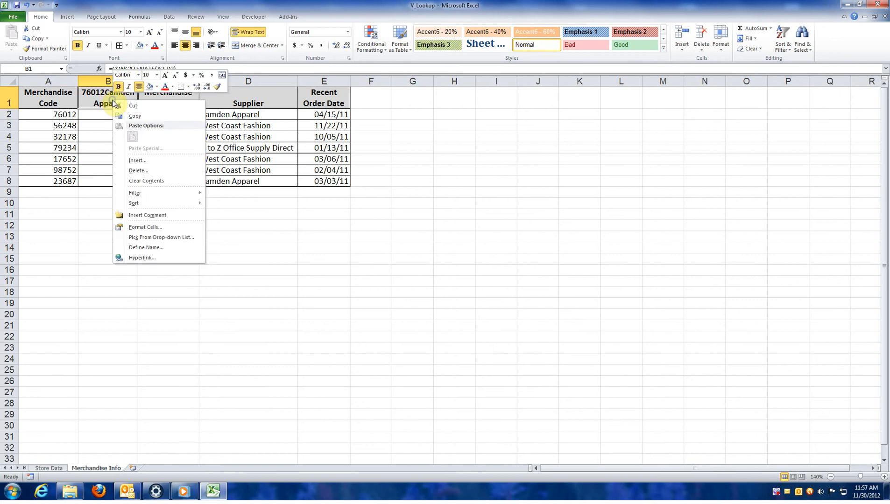
pyautogui.click(140, 107)
pyautogui.click(94, 117)
pyautogui.rightClick(96, 116)
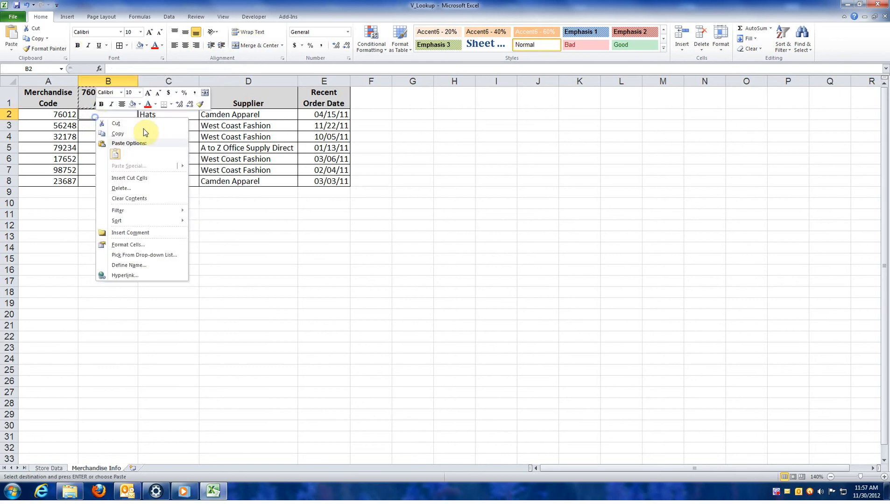
pyautogui.click(118, 158)
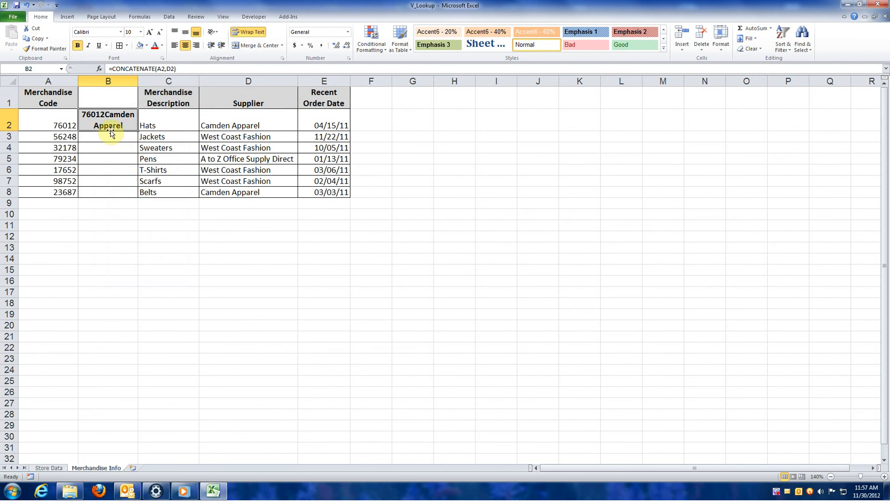
pyautogui.click(146, 45)
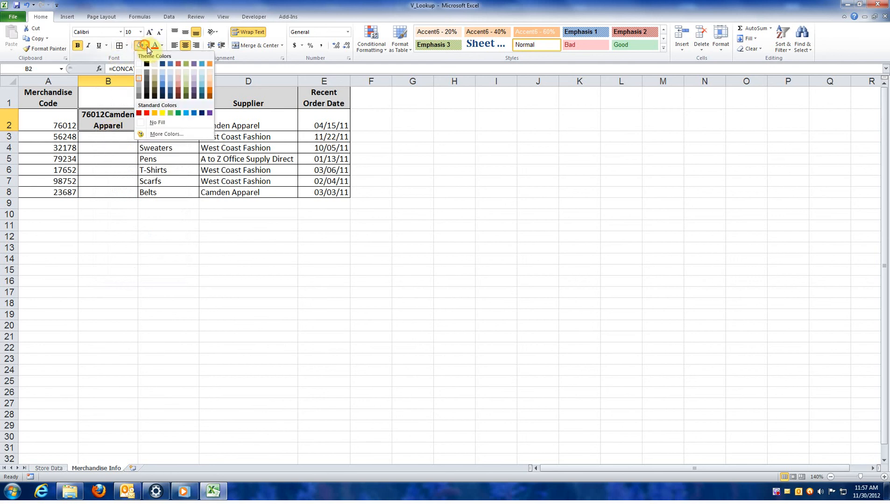
pyautogui.click(161, 124)
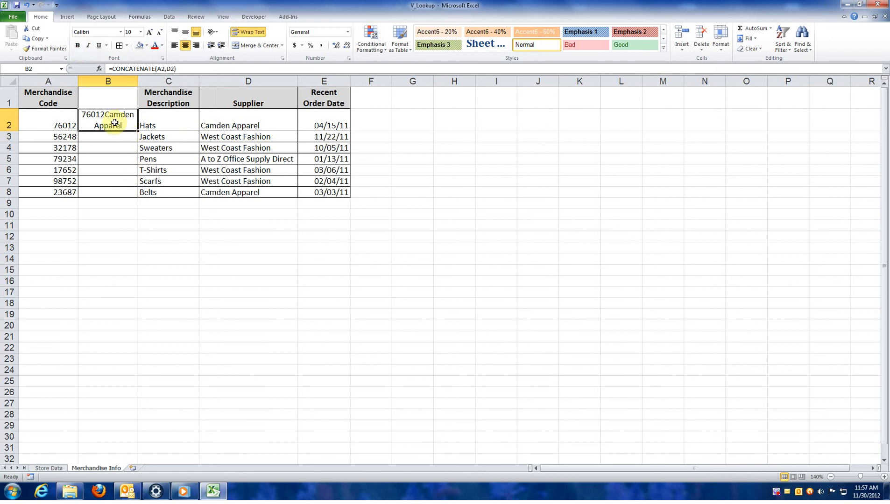
# Compare the combined value in B2 with the merchandise code in A2 and the supplier in D2
pyautogui.click(65, 129)
pyautogui.click(250, 122)
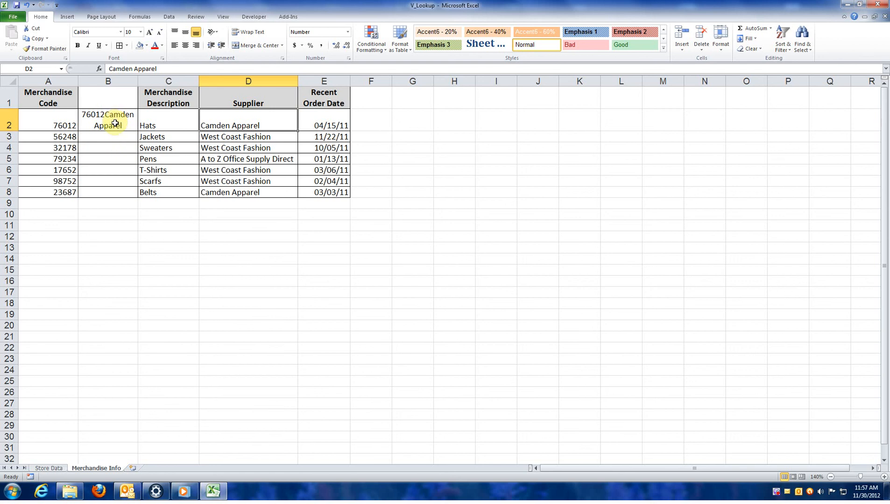
pyautogui.click(59, 124)
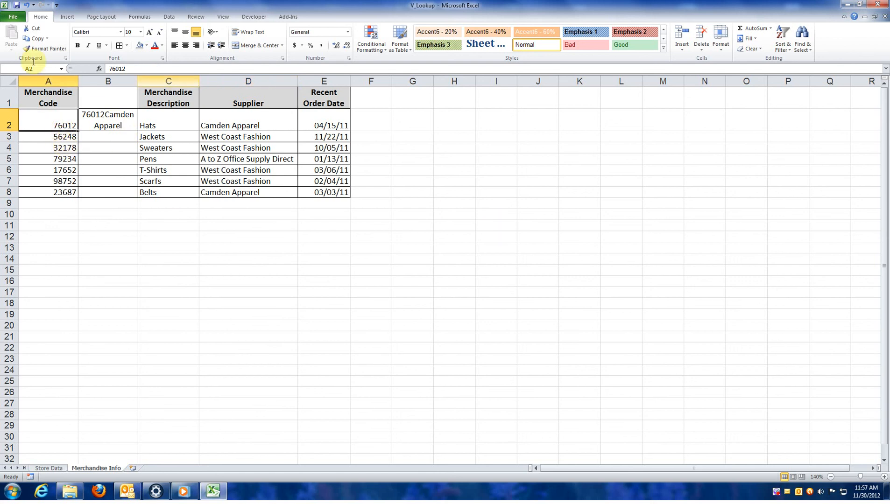
# Delete the inserted column B containing the CONCATENATE formula from the Merchandise Info sheet
pyautogui.rightClick(120, 75)
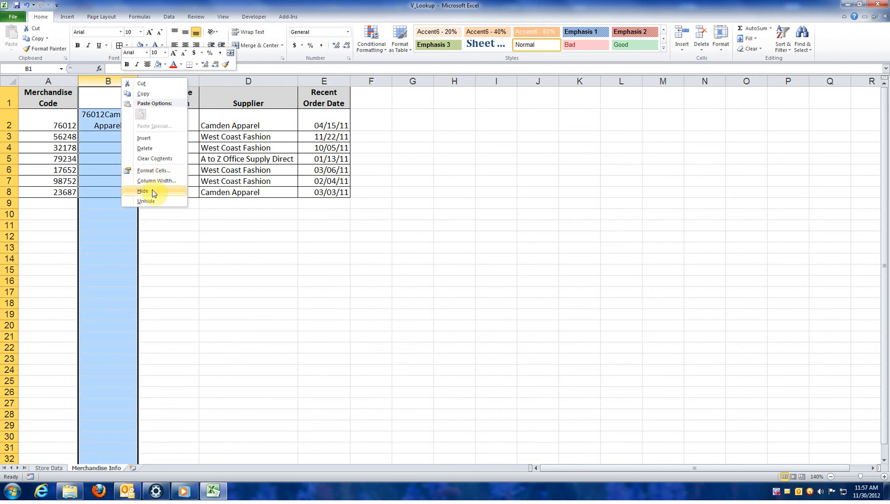
pyautogui.click(146, 148)
pyautogui.click(365, 310)
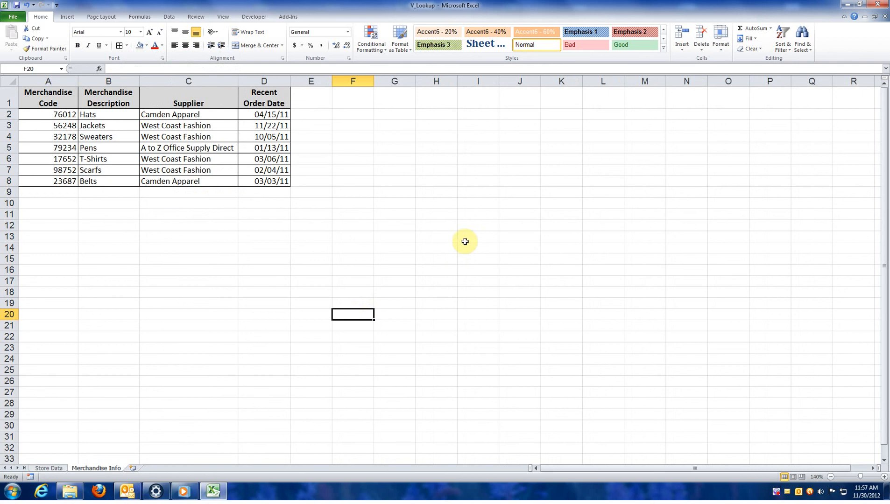
pyautogui.click(777, 493)
pyautogui.rightClick(780, 495)
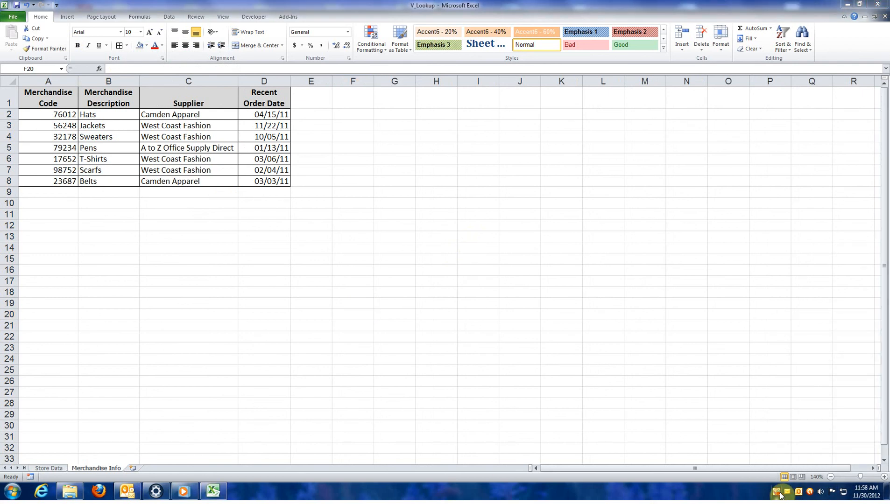
pyautogui.rightClick(780, 495)
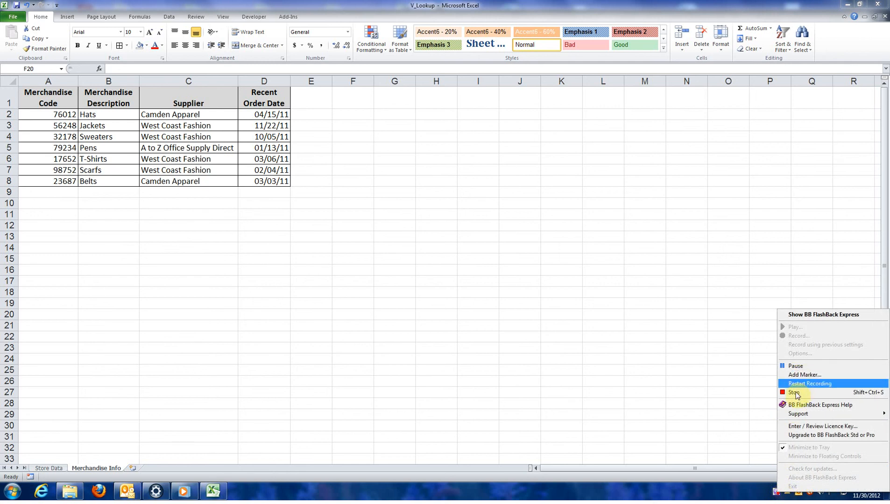